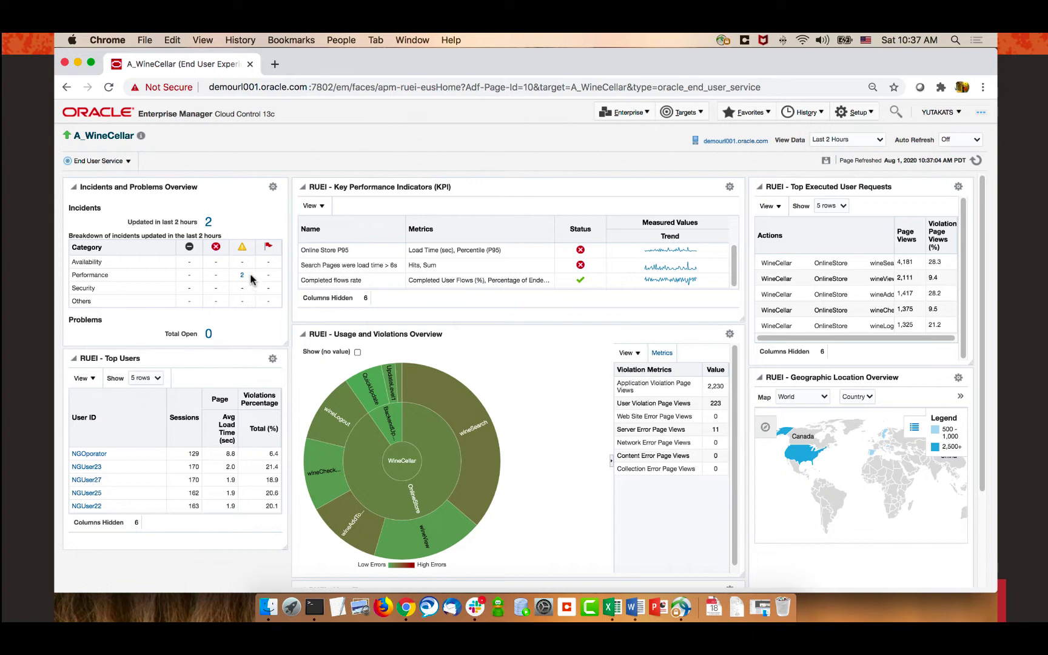
pyautogui.click(880, 140)
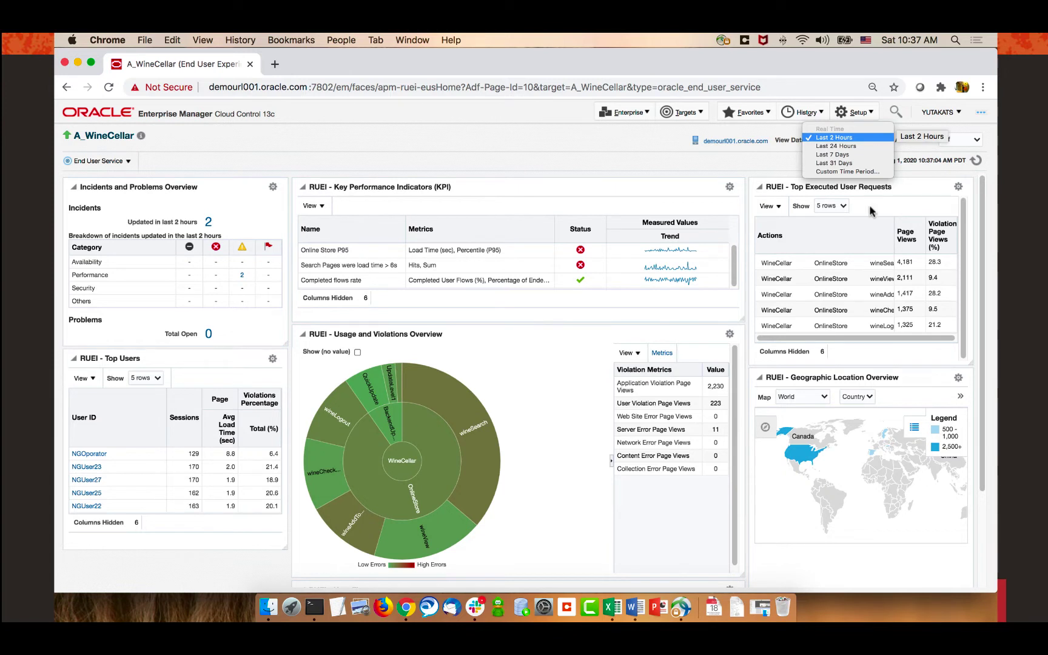
pyautogui.click(819, 410)
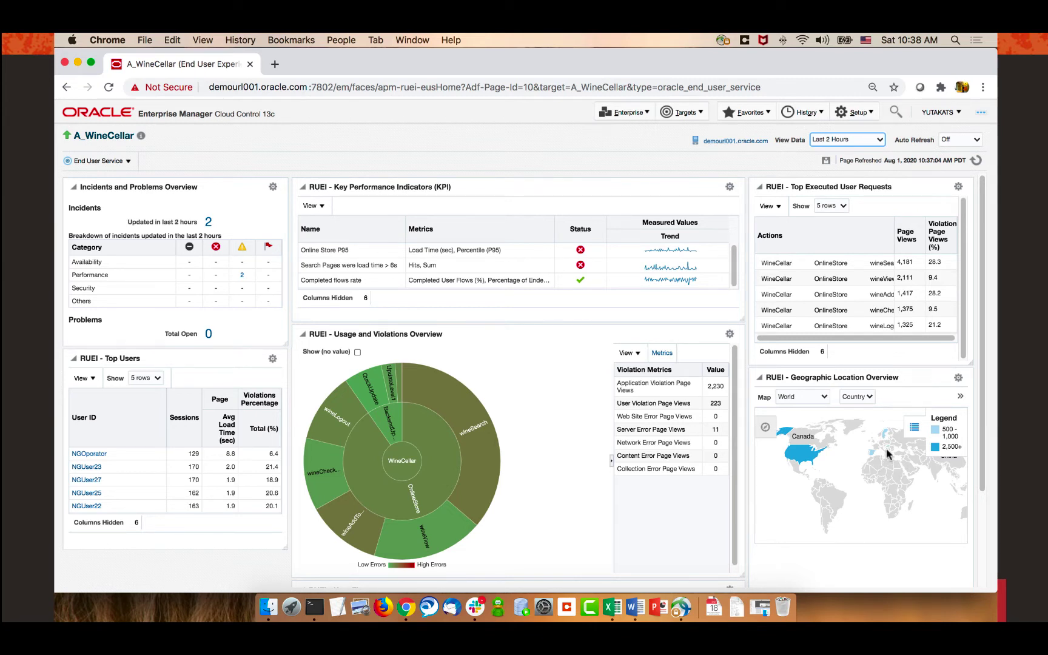
# - Set the Geographic Location map to Europe and drill into visitors from Hungary
pyautogui.click(814, 398)
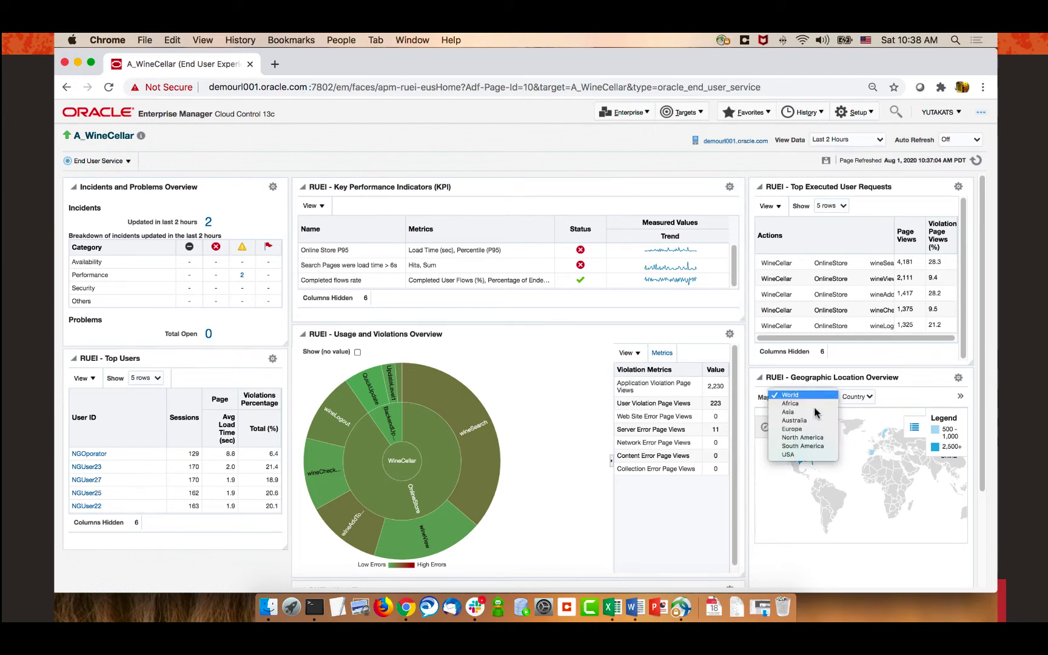
pyautogui.click(800, 429)
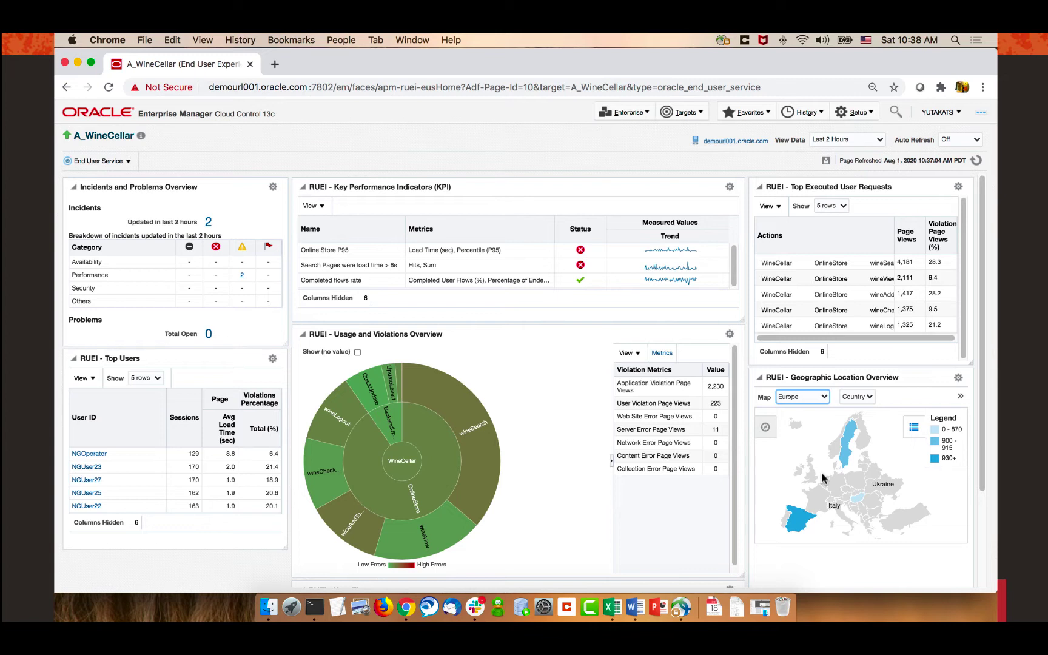
pyautogui.moveTo(857, 499)
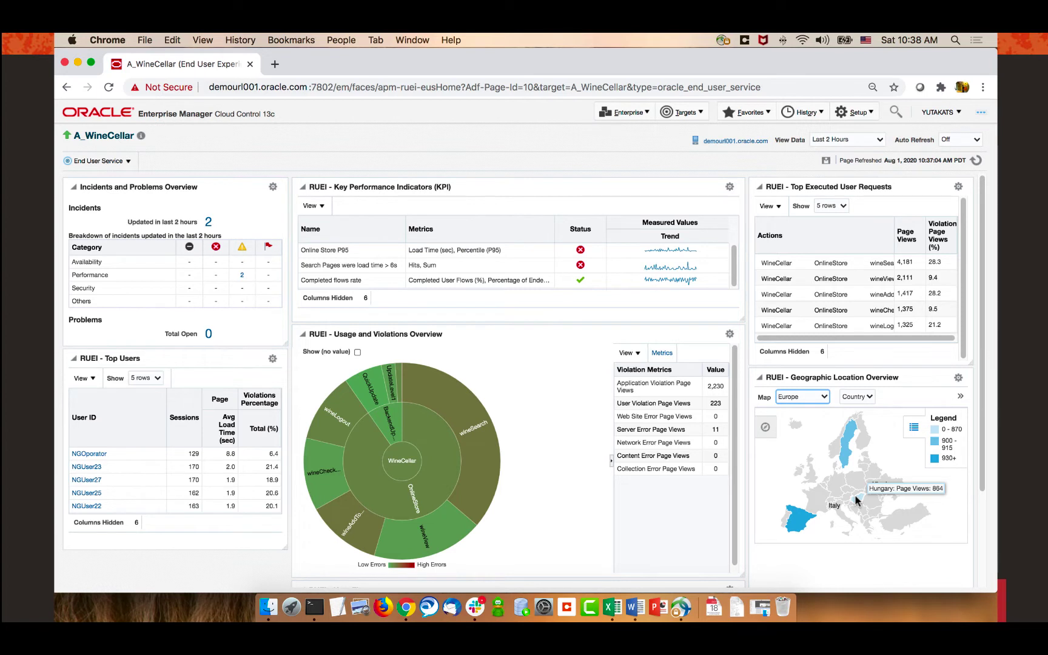
pyautogui.click(857, 501)
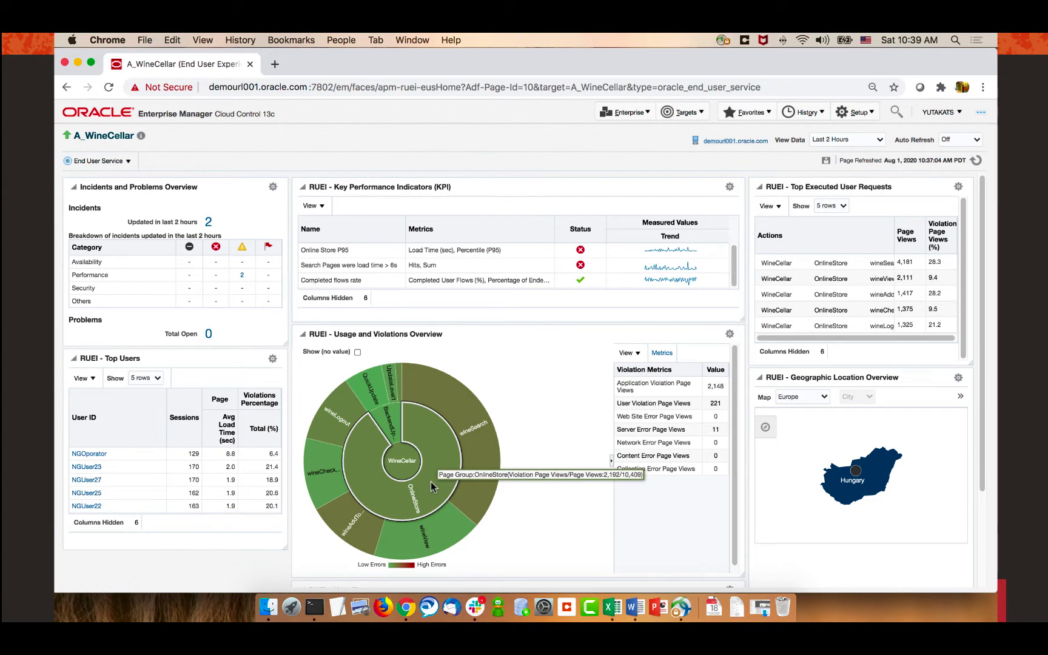
pyautogui.moveTo(471, 442)
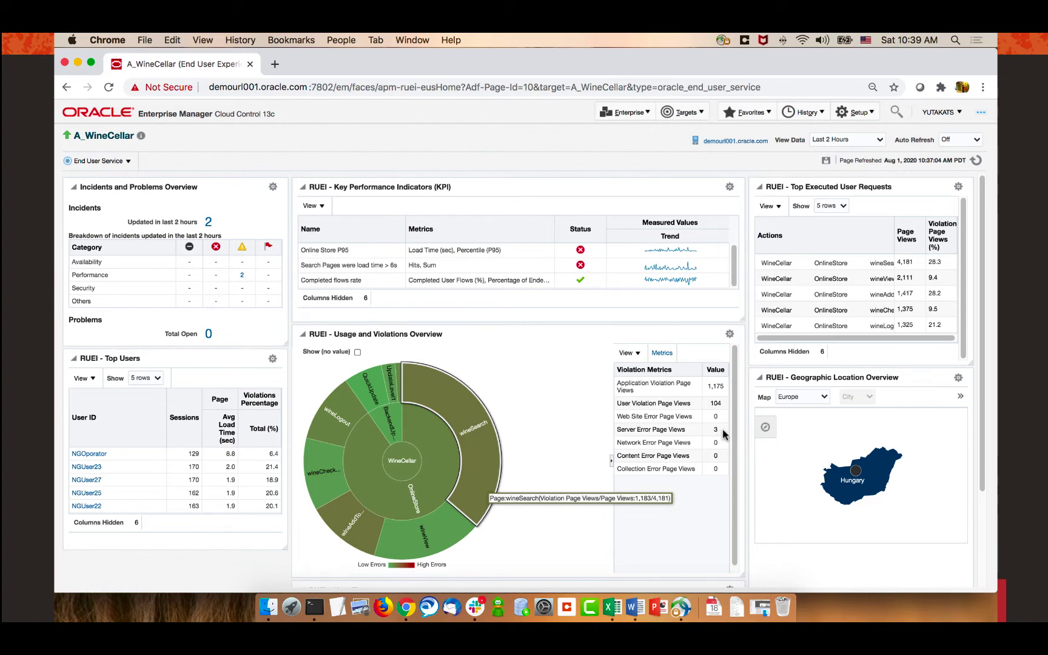
# - Go to the detailed Metrics listing of individual wineSearch page views
pyautogui.click(662, 353)
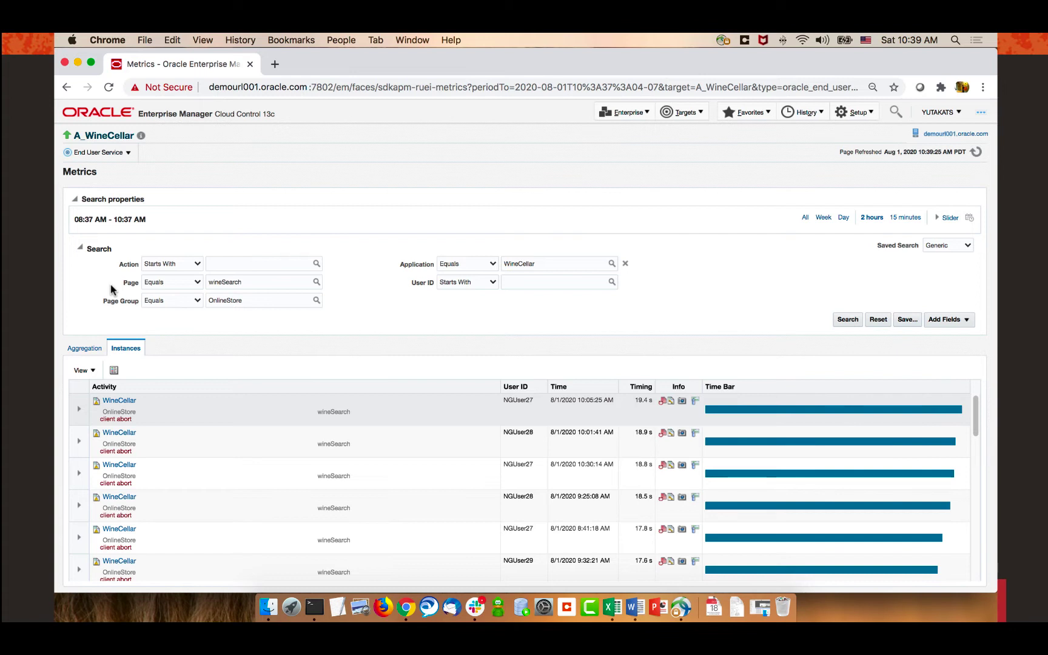
# - Add a Server Errors > 0 condition and search, leaving the internal-error (500) page views
pyautogui.click(966, 322)
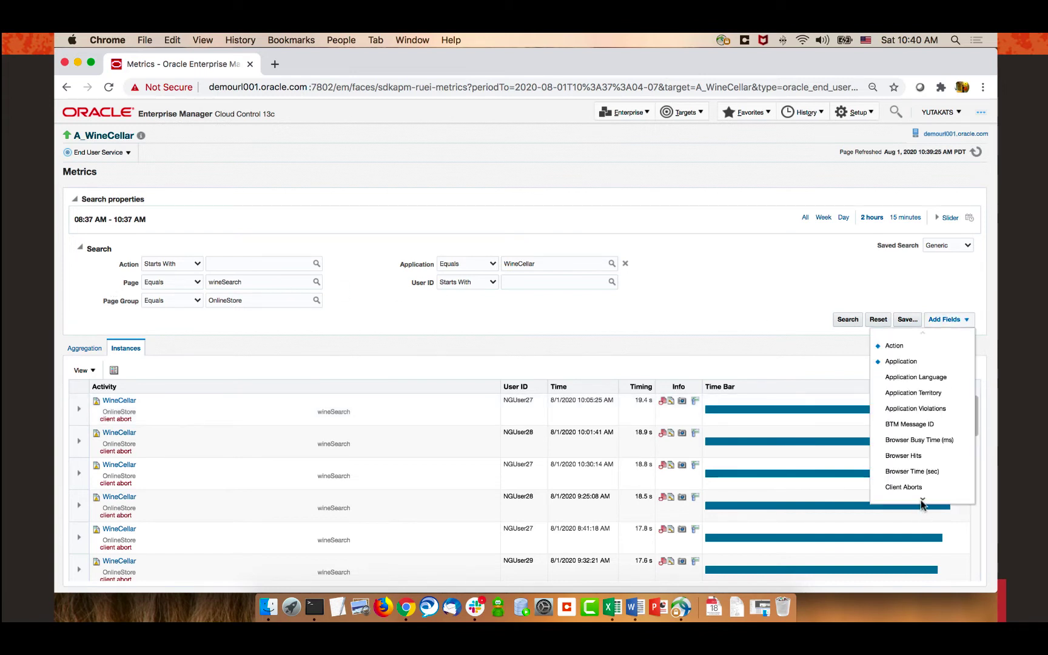
pyautogui.scroll(-10, 924, 496)
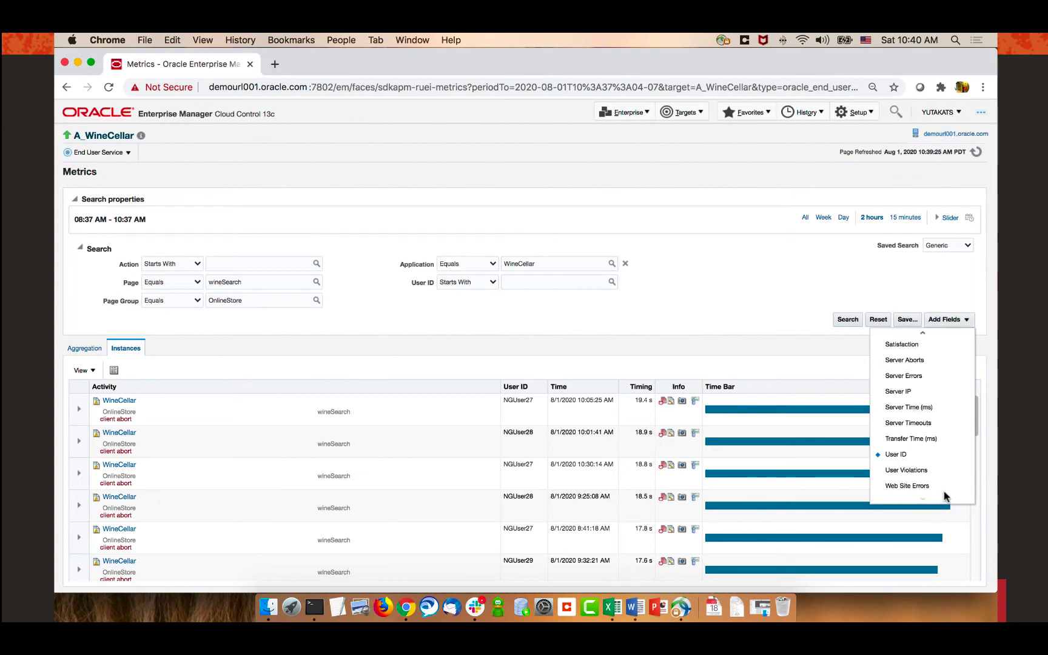
pyautogui.click(911, 377)
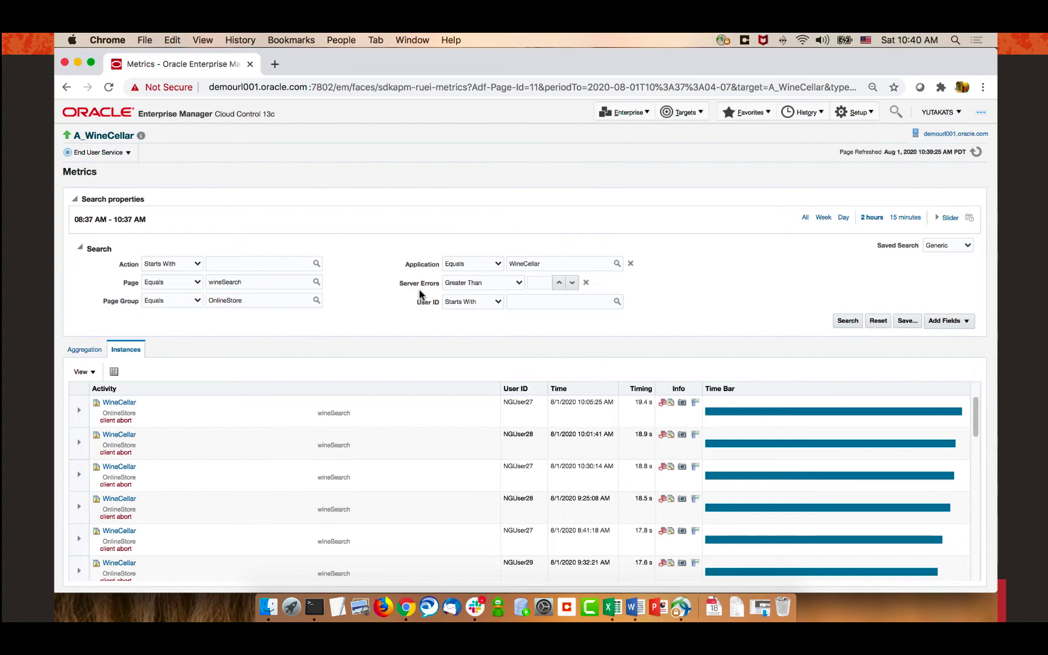
pyautogui.click(530, 284)
pyautogui.write('0')
pyautogui.click(849, 324)
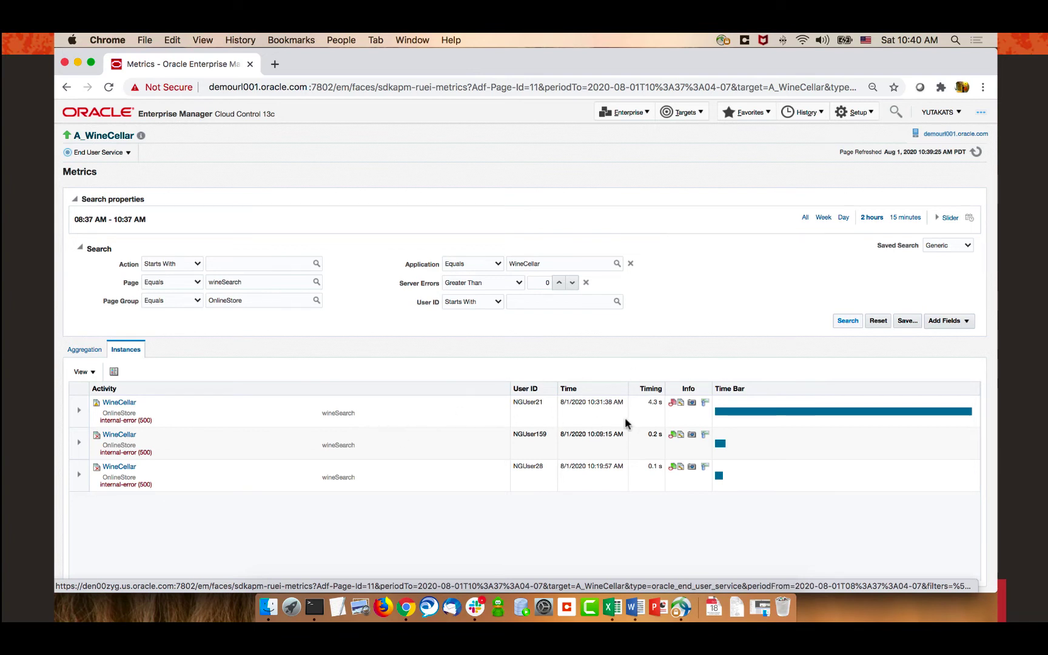
# - Replay the first internal-error session's Error 500 page in a new tab, then return to the error list
pyautogui.click(692, 404)
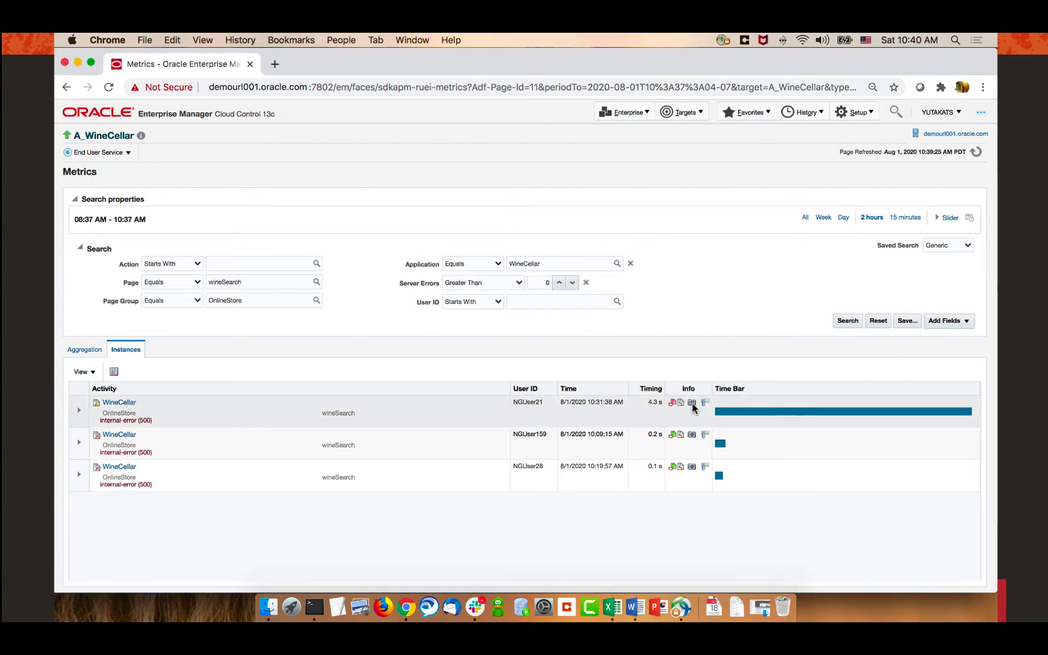
pyautogui.click(692, 402)
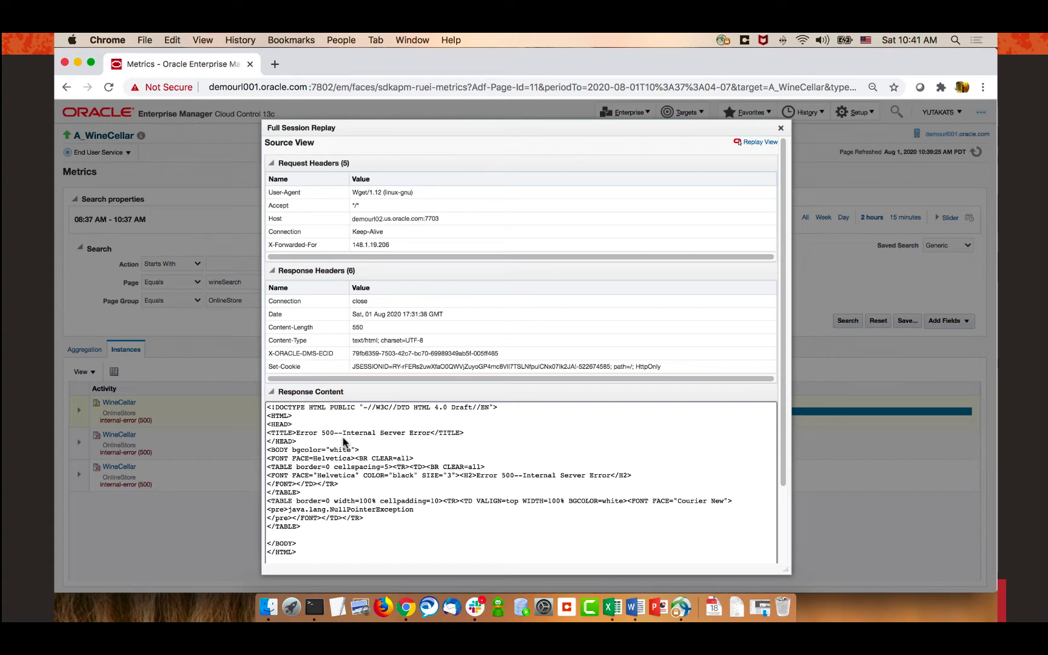
pyautogui.click(757, 148)
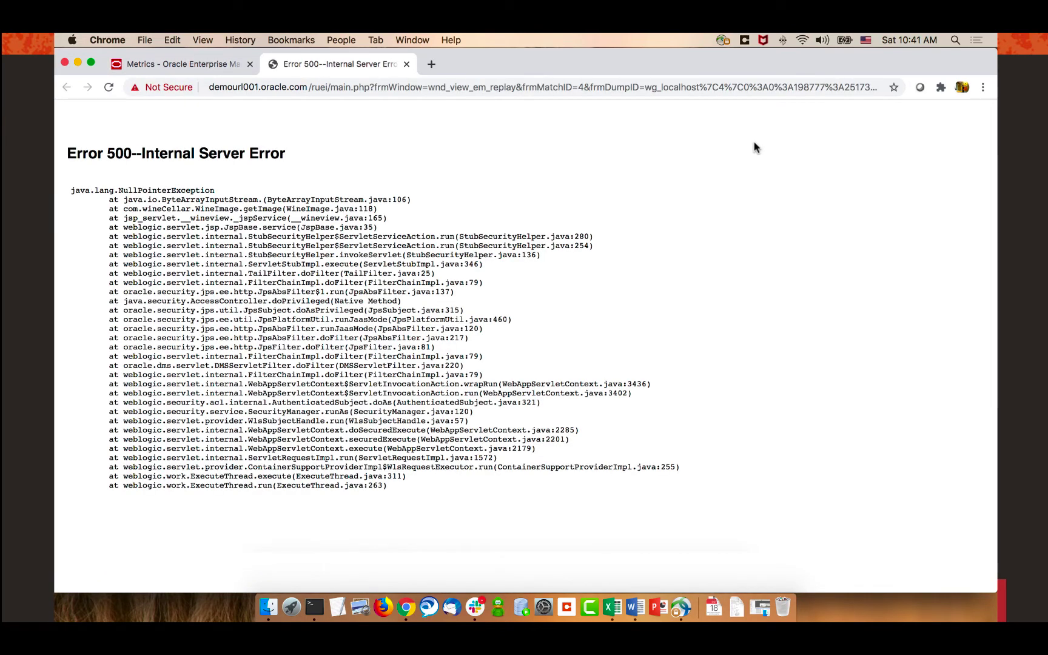
pyautogui.click(149, 69)
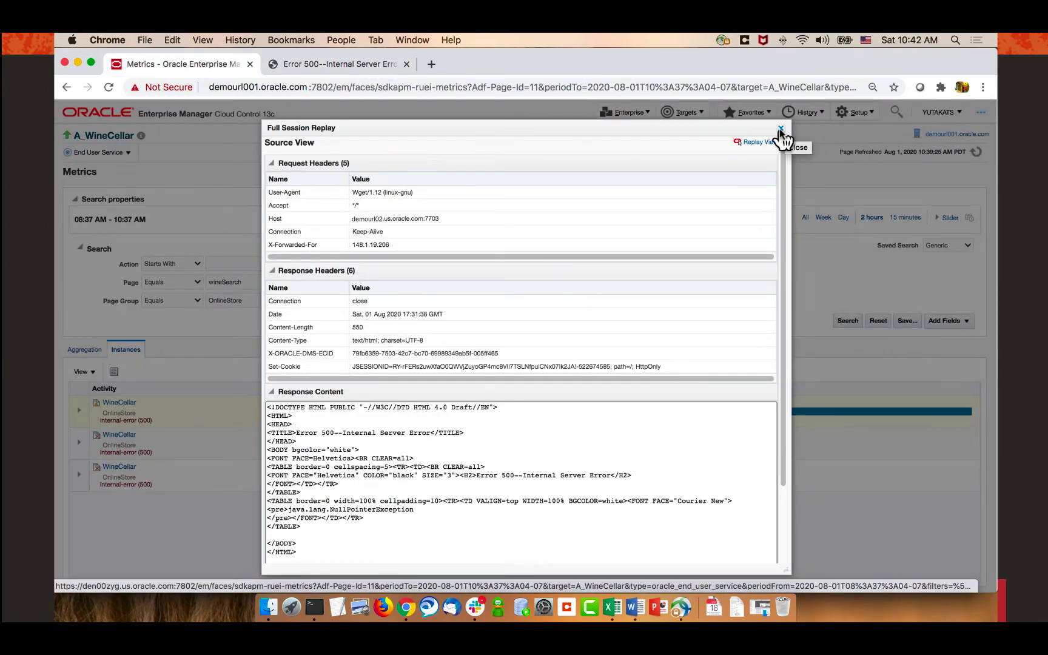
pyautogui.click(780, 129)
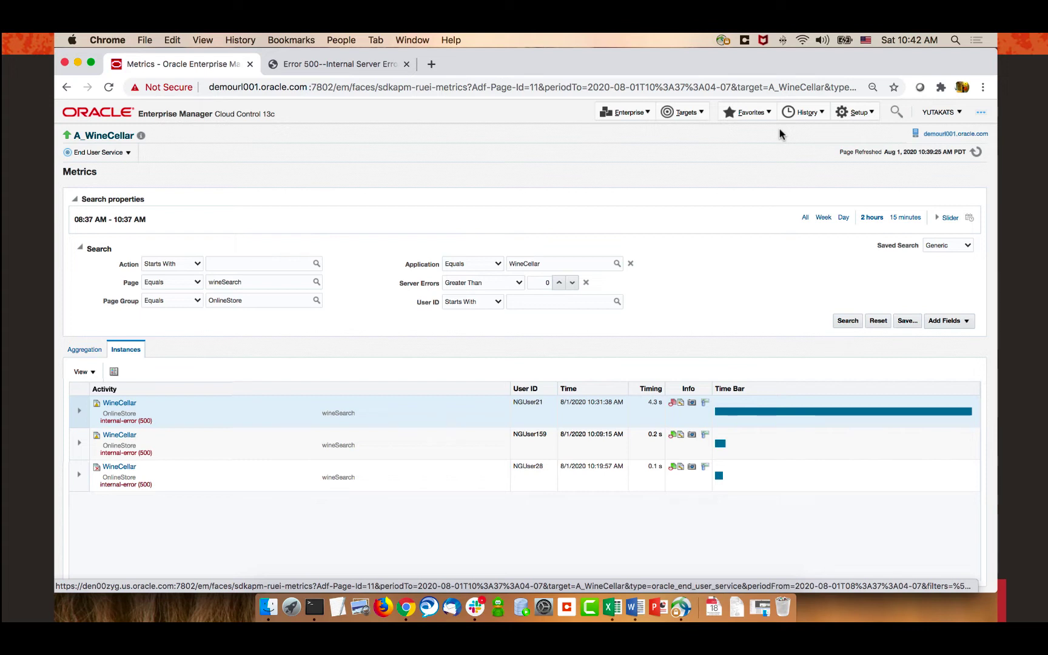
# - Trace the first error's request in Java Workload Explorer over the last 2 hours
pyautogui.click(80, 413)
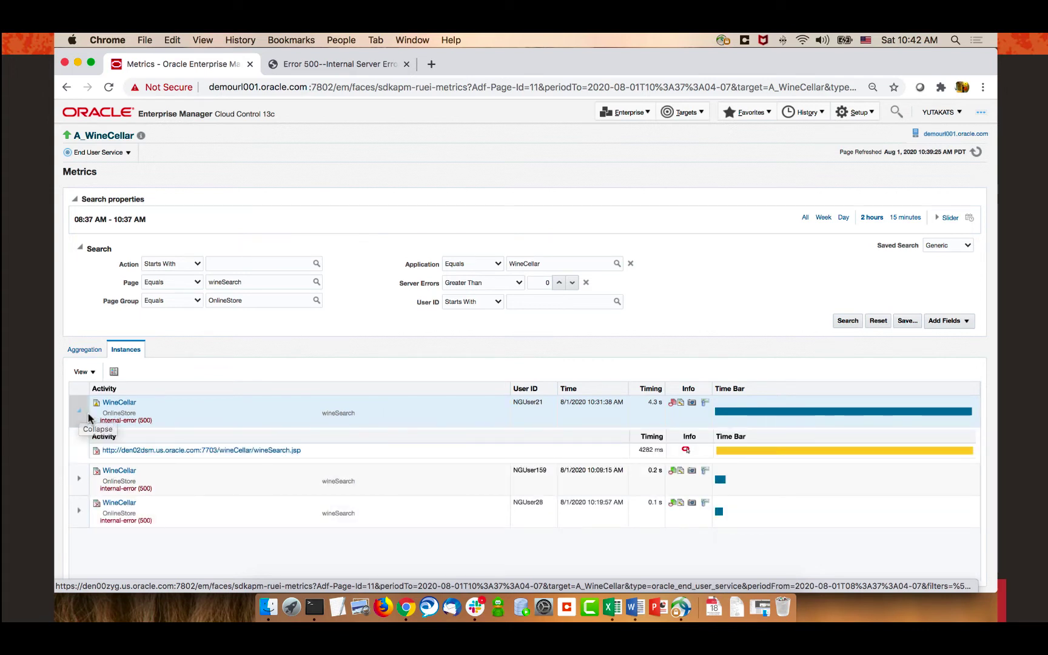
pyautogui.click(686, 451)
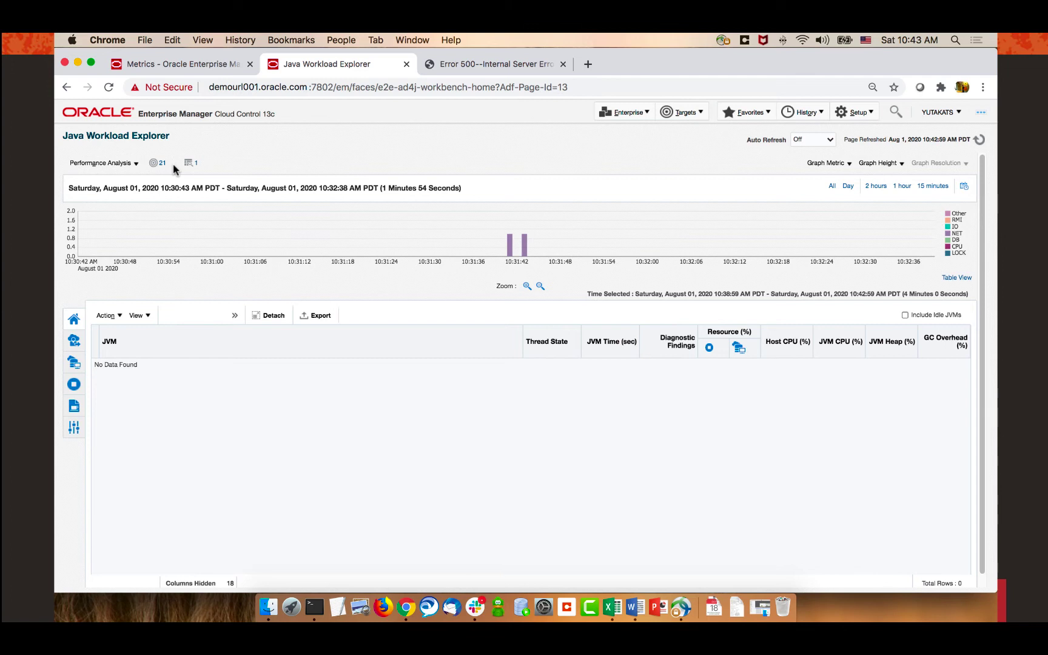
pyautogui.click(874, 186)
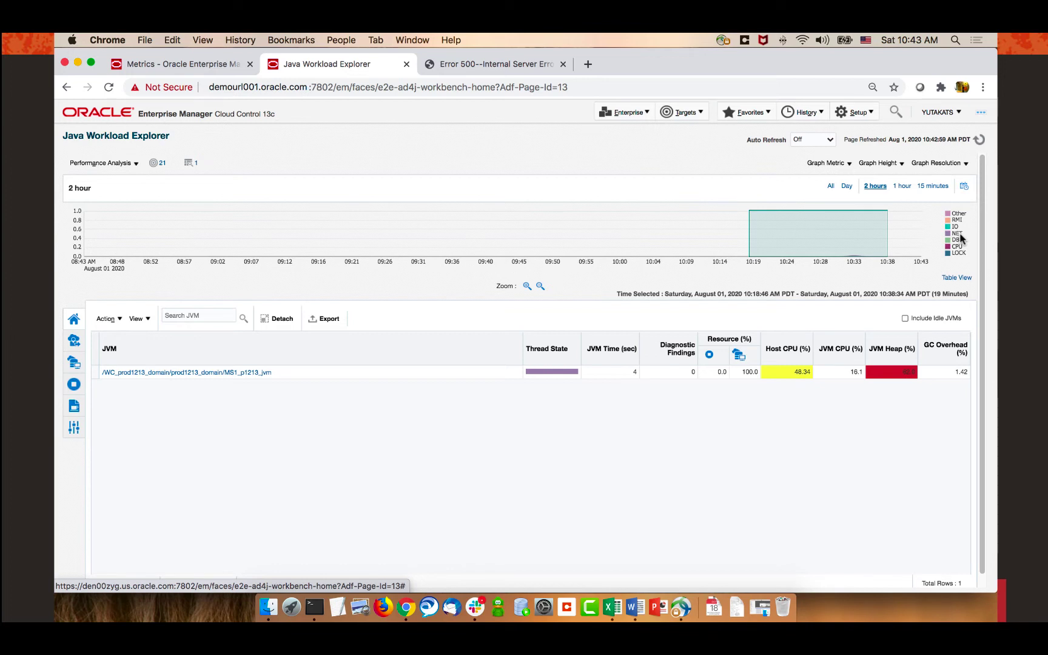
# - Show the call tree for WineProcessing->sendGet from the Methods view with line numbers displayed
pyautogui.click(75, 410)
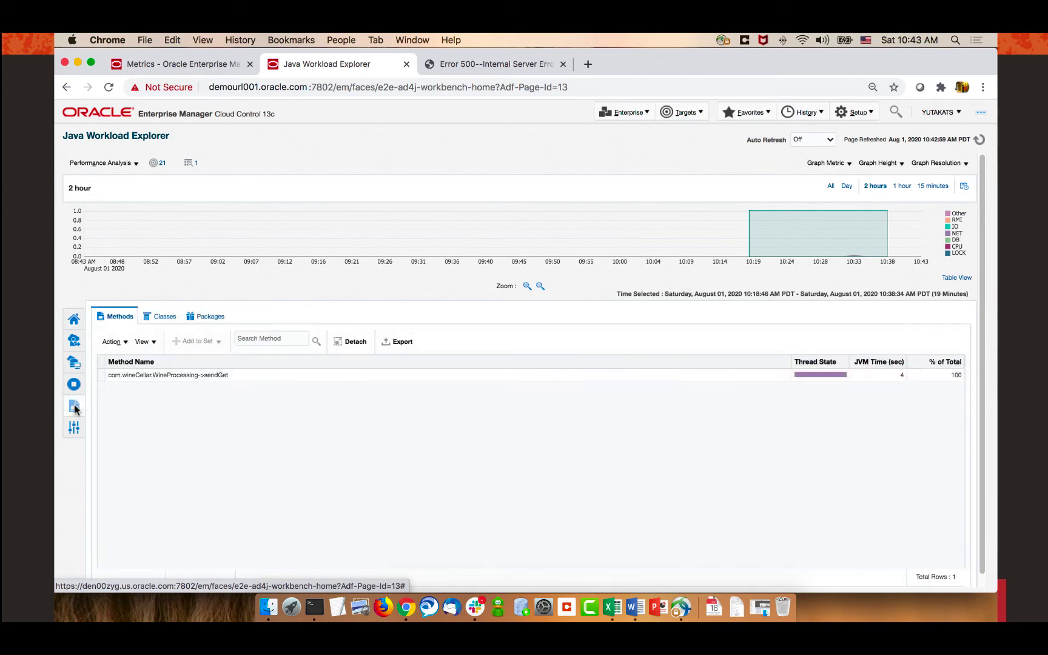
pyautogui.click(230, 379)
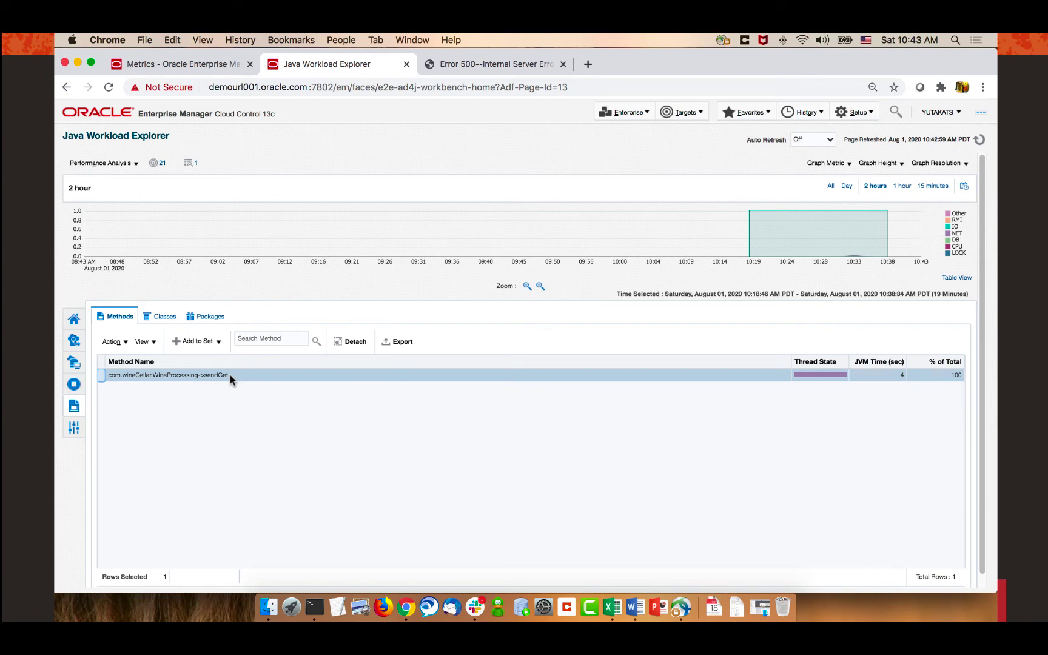
pyautogui.click(125, 343)
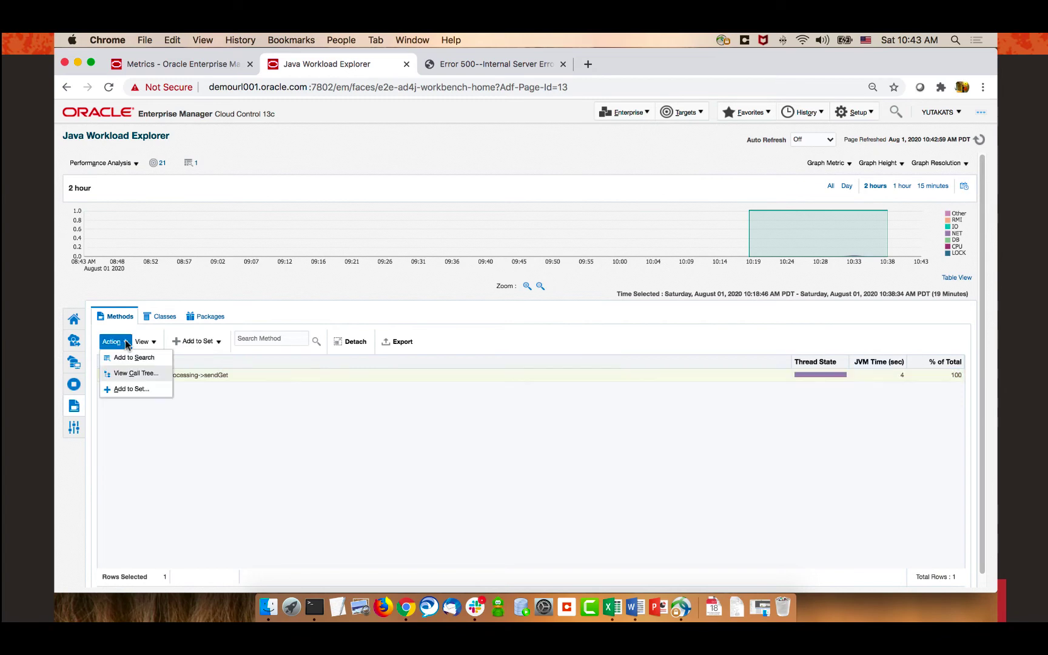
pyautogui.click(135, 374)
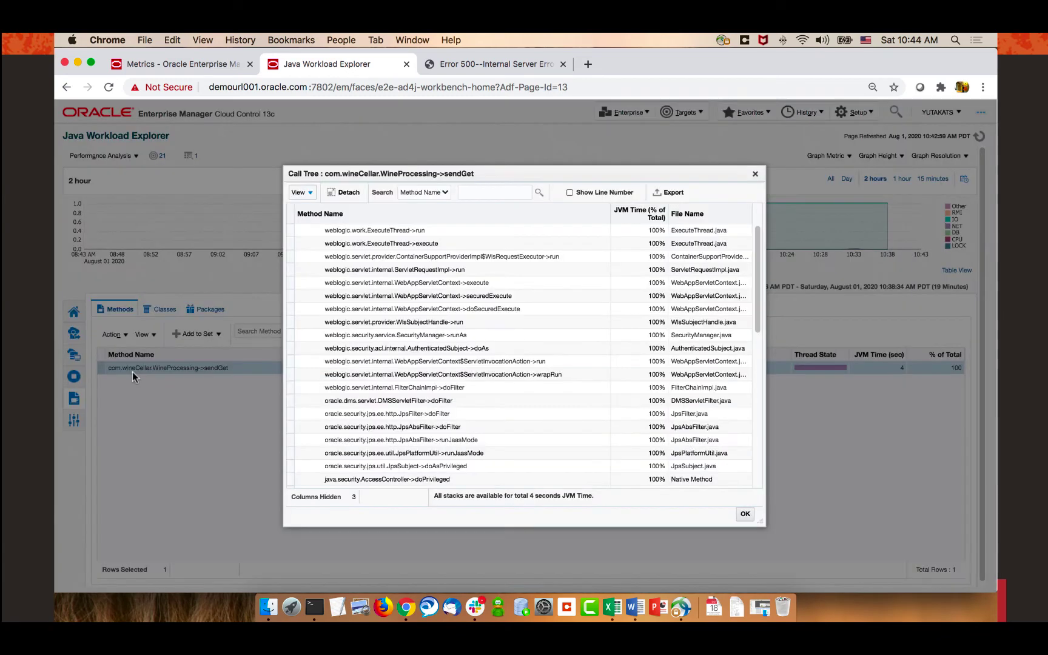
pyautogui.click(570, 194)
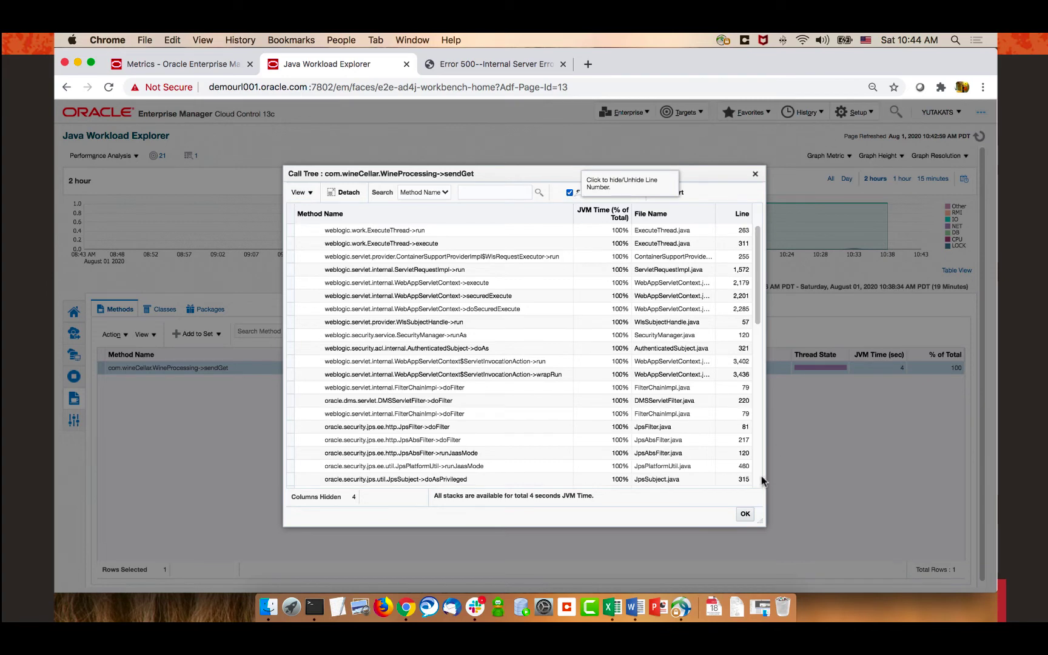
pyautogui.scroll(-5, 760, 481)
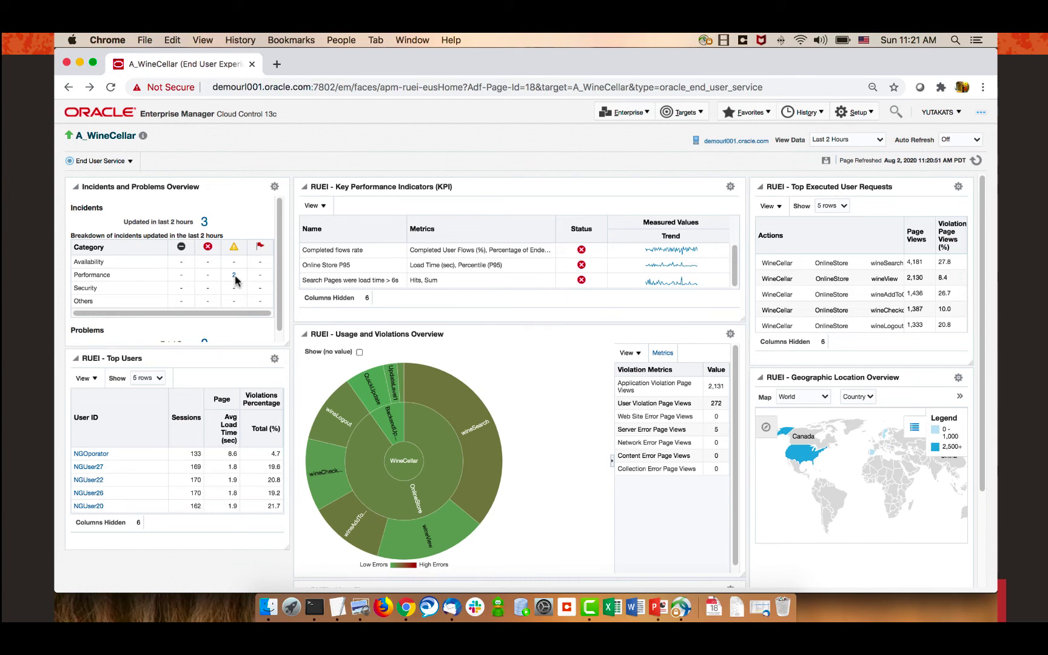
# - List the performance incidents and show the 'Search Pages load time > 6s' incident details
pyautogui.click(234, 275)
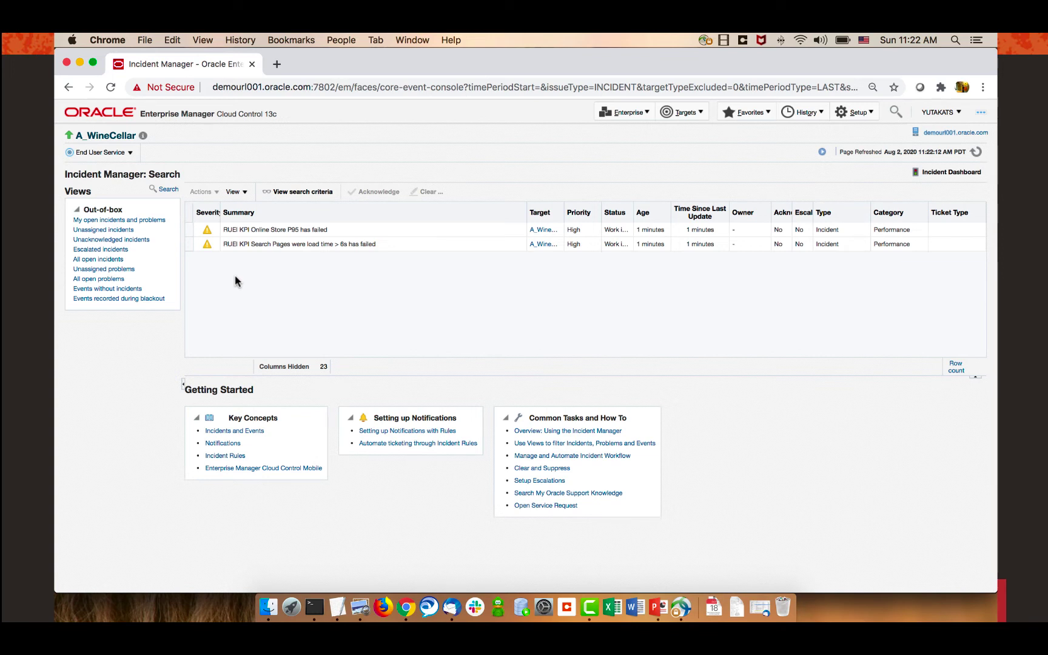
pyautogui.click(289, 244)
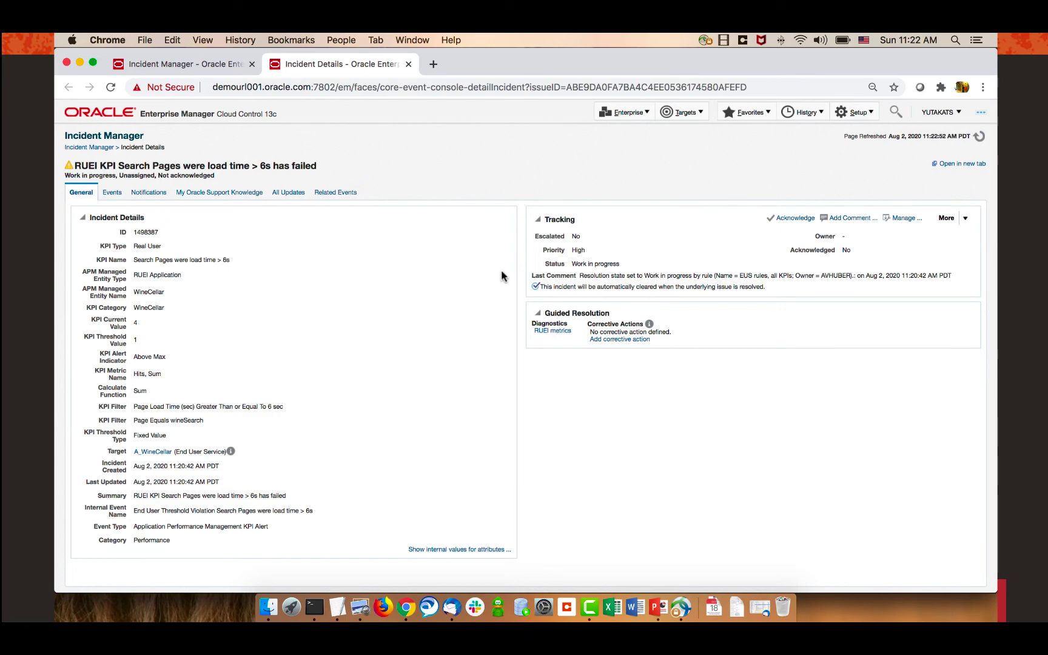
# - Return to A_WineCellar, go to End User Experience User Flows and focus on the Add To Cart step
pyautogui.click(811, 116)
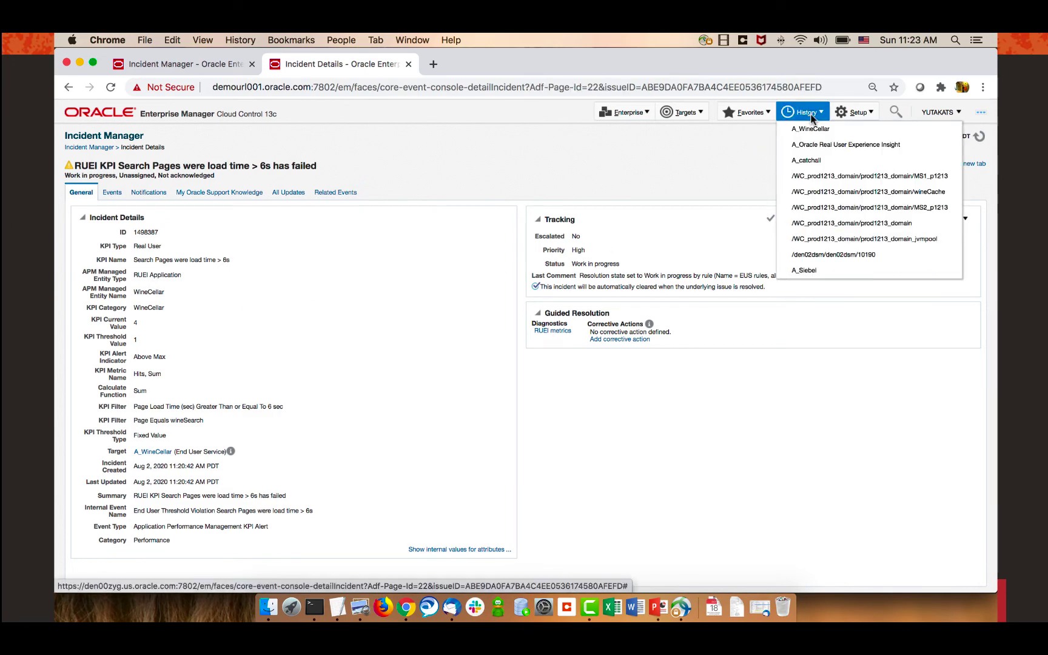
pyautogui.click(811, 129)
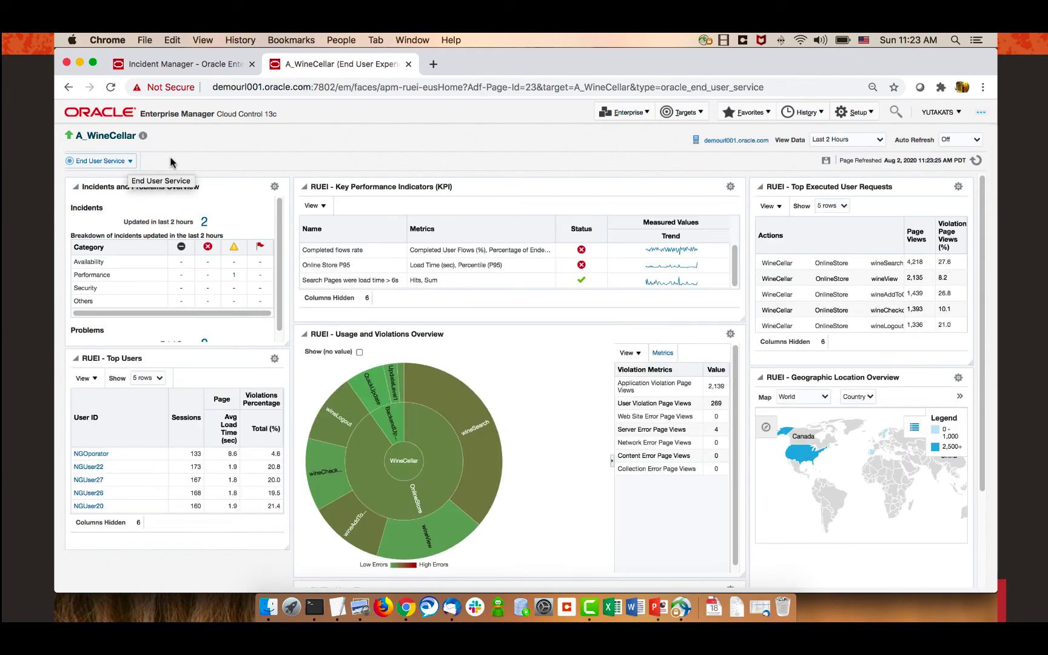
pyautogui.click(107, 162)
pyautogui.moveTo(108, 259)
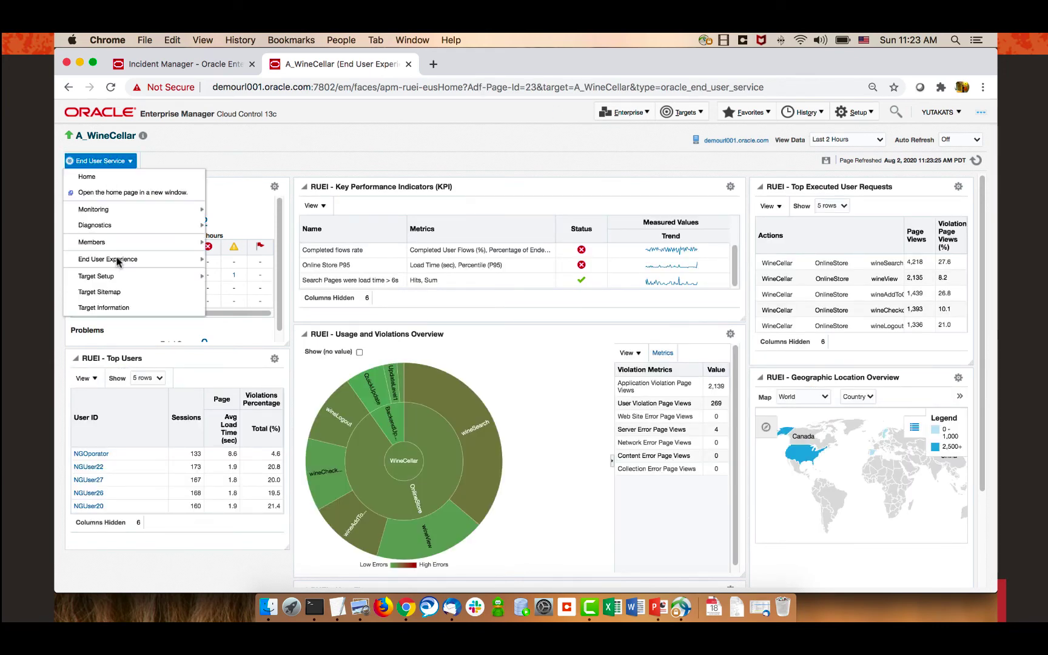
pyautogui.click(255, 292)
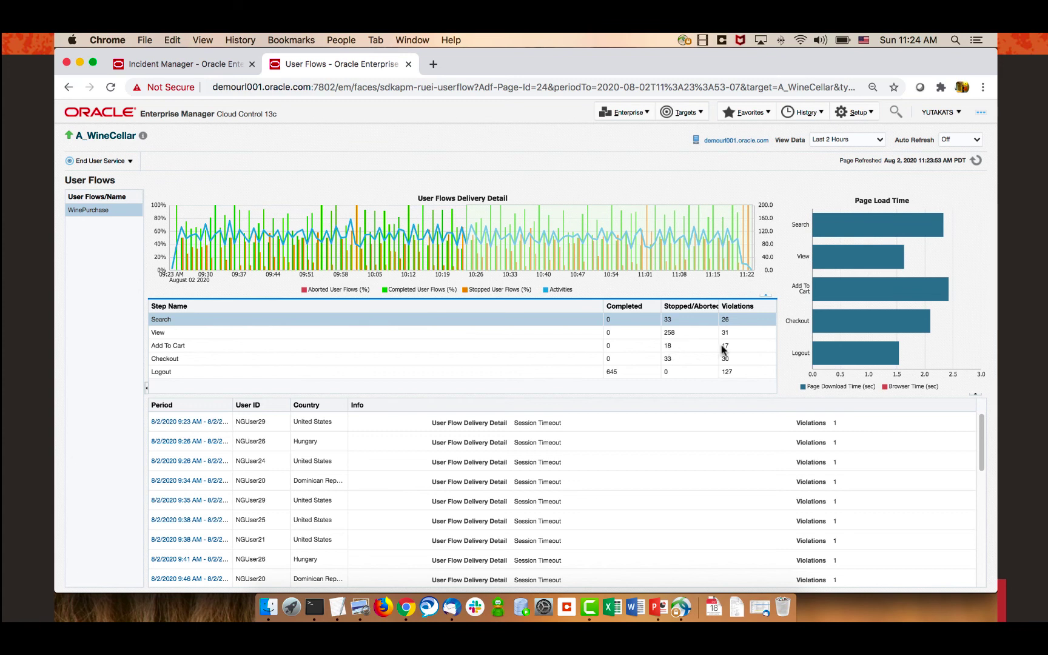
pyautogui.click(668, 348)
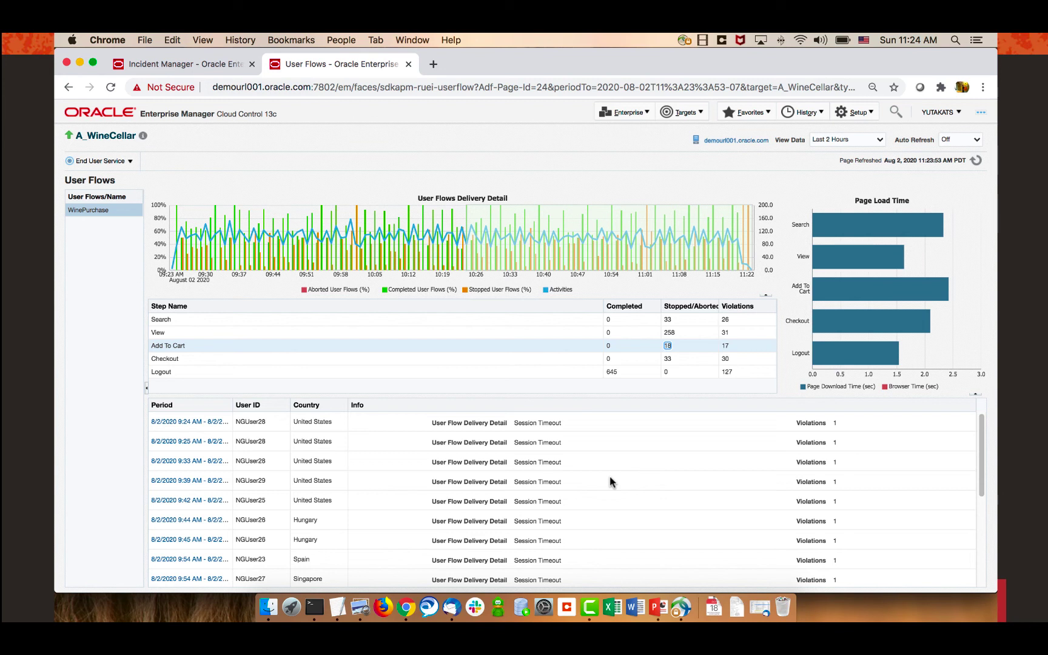
# - View the first session's diagnostics, then bring the standalone Real User Experience Insight window forward
pyautogui.click(193, 424)
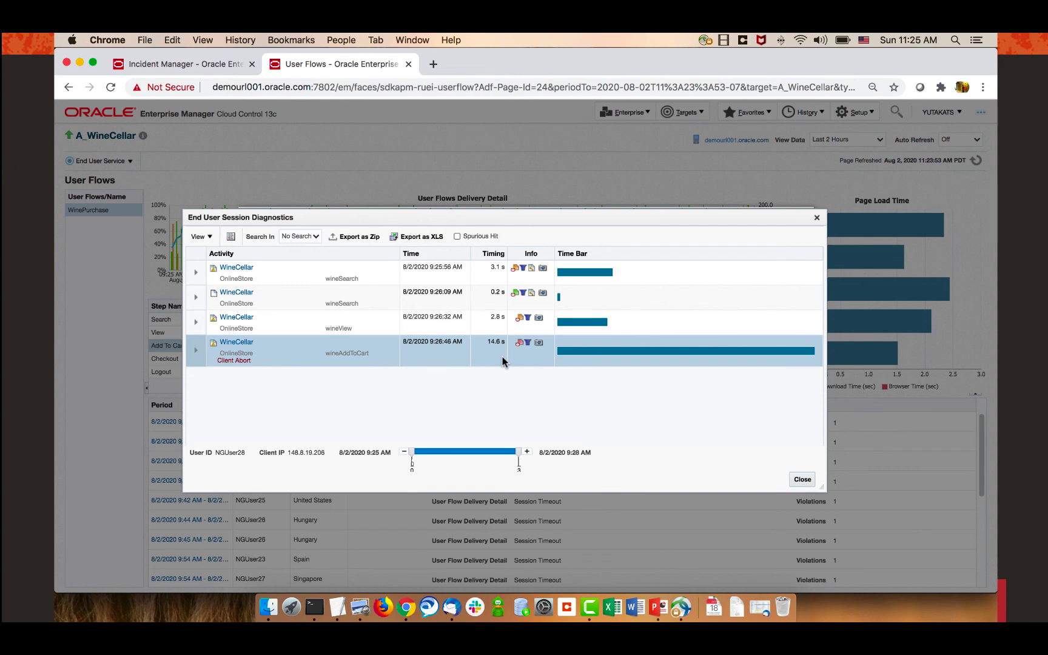
pyautogui.rightClick(406, 611)
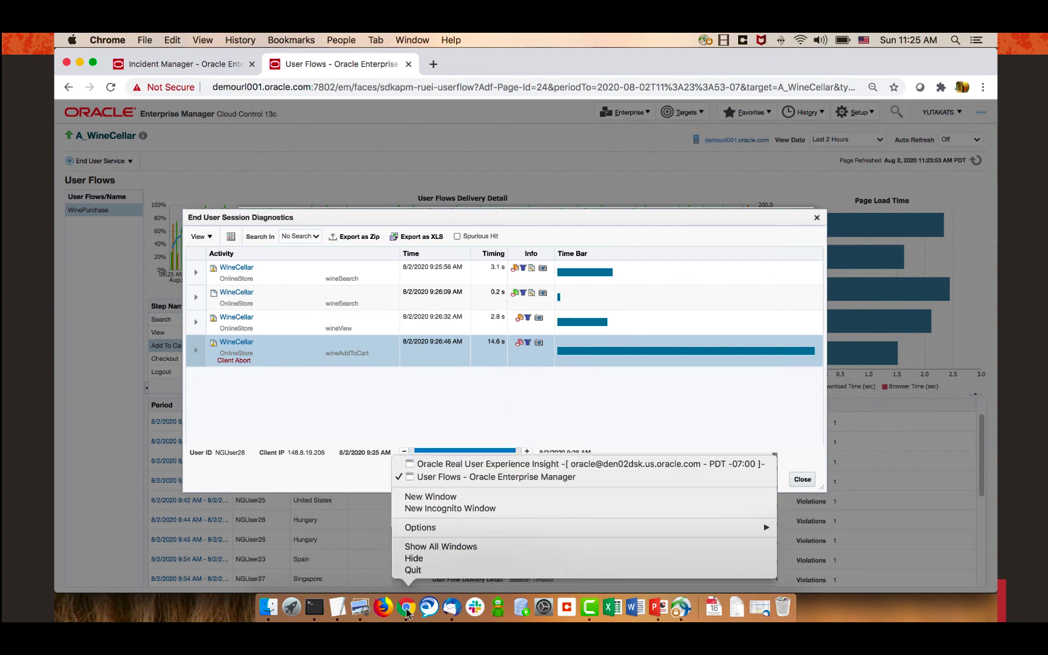
pyautogui.click(482, 463)
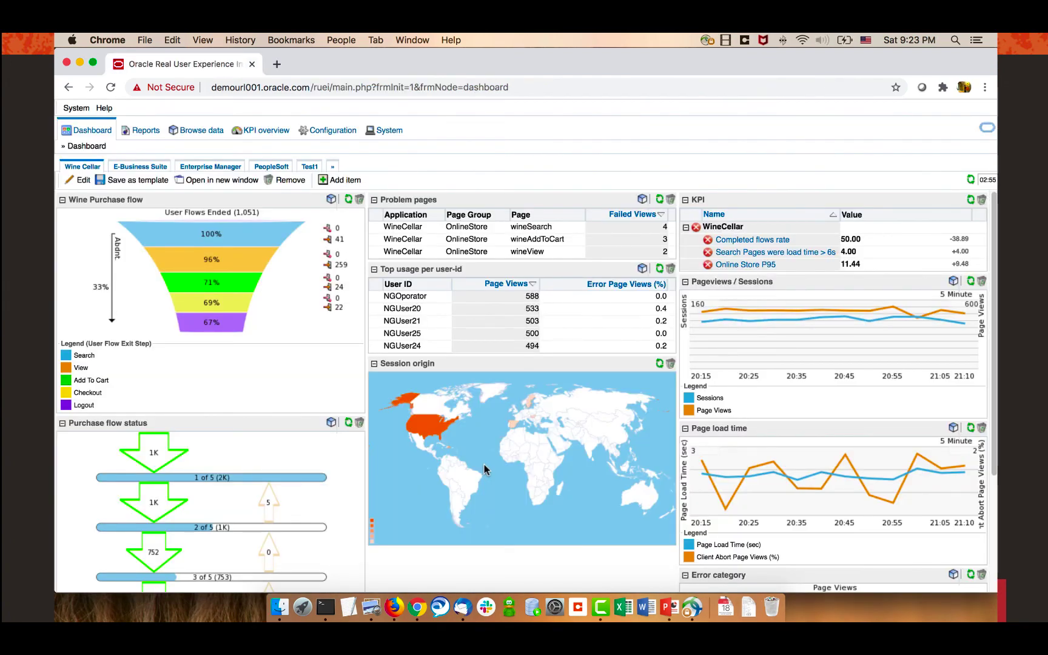